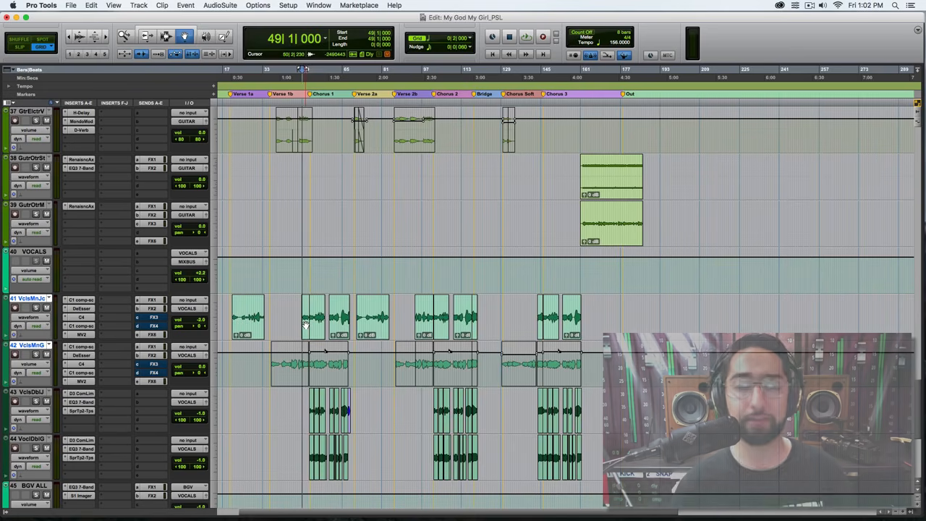
- Play the full mix from bar 49 while toggling the FX3 send mutes on both lead vocal tracks, leaving them unmuted
key("space")
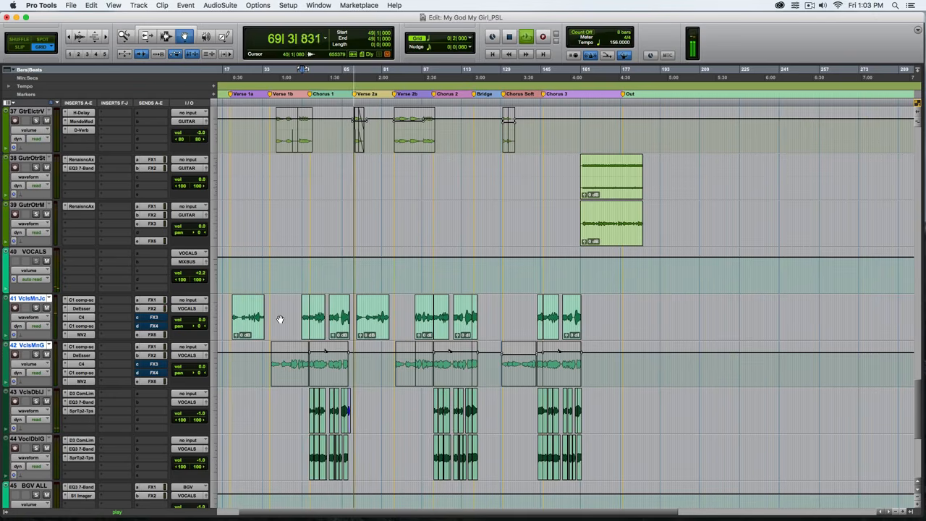
key("space")
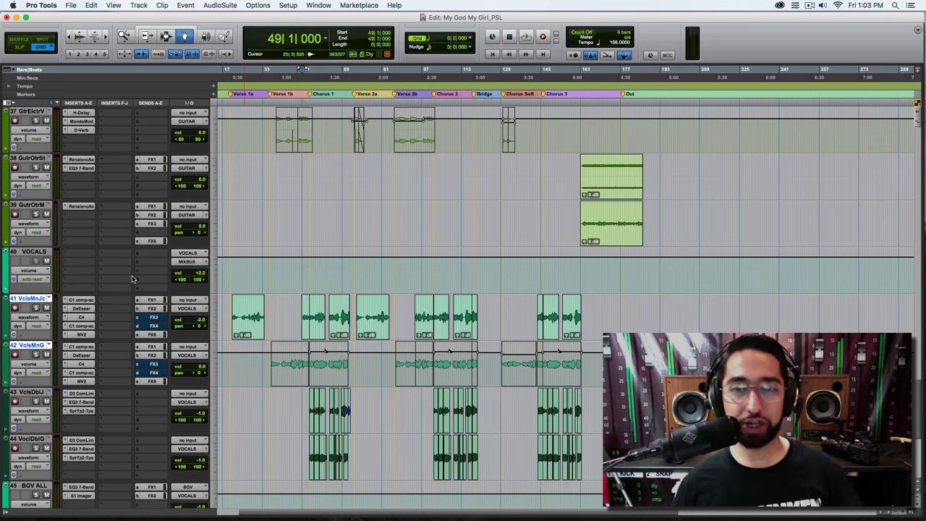
key("space")
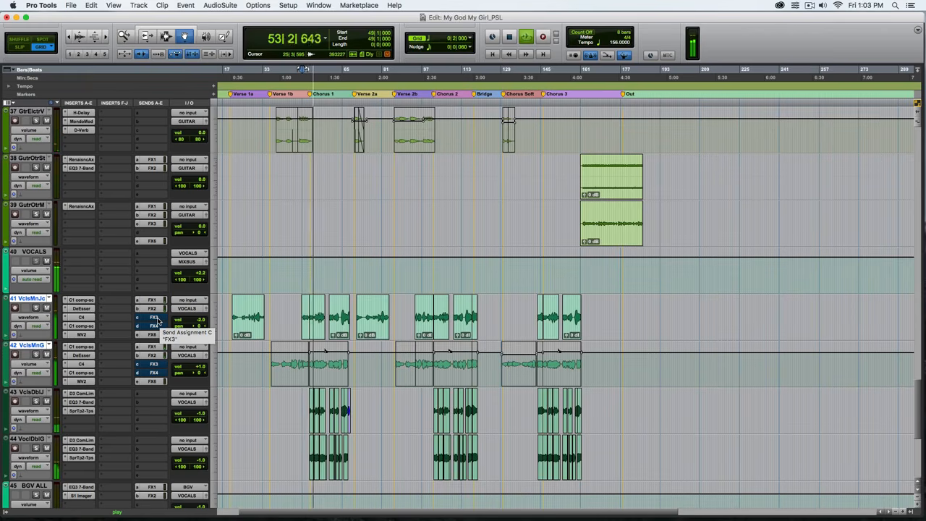
left_click(159, 321, "super")
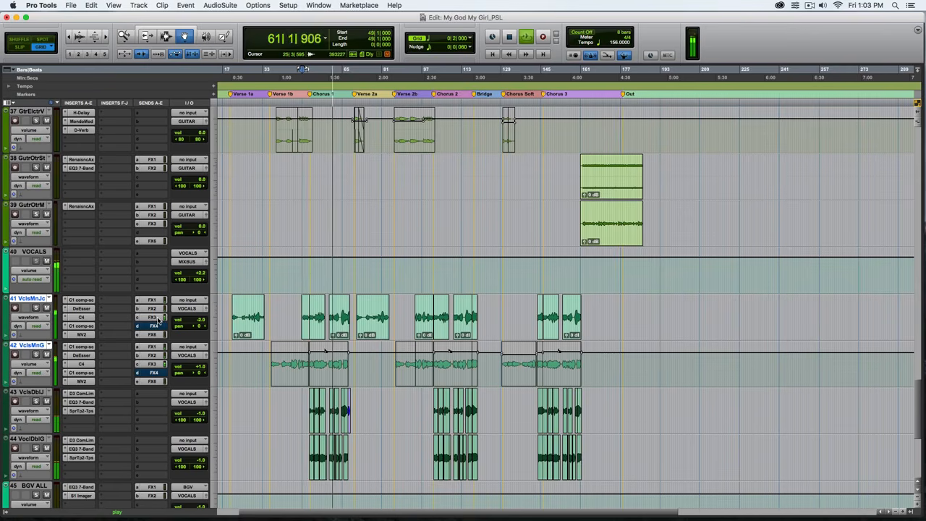
left_click(158, 320, "super")
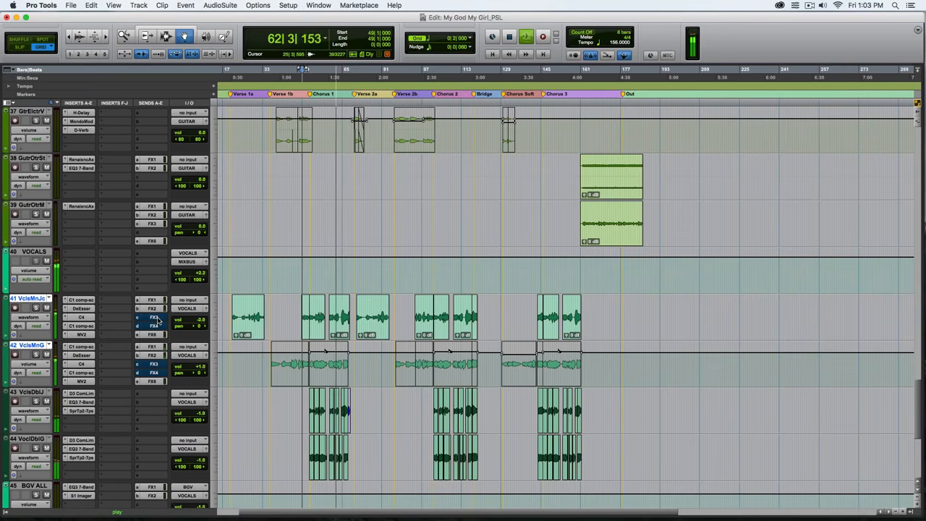
left_click(158, 321, "super")
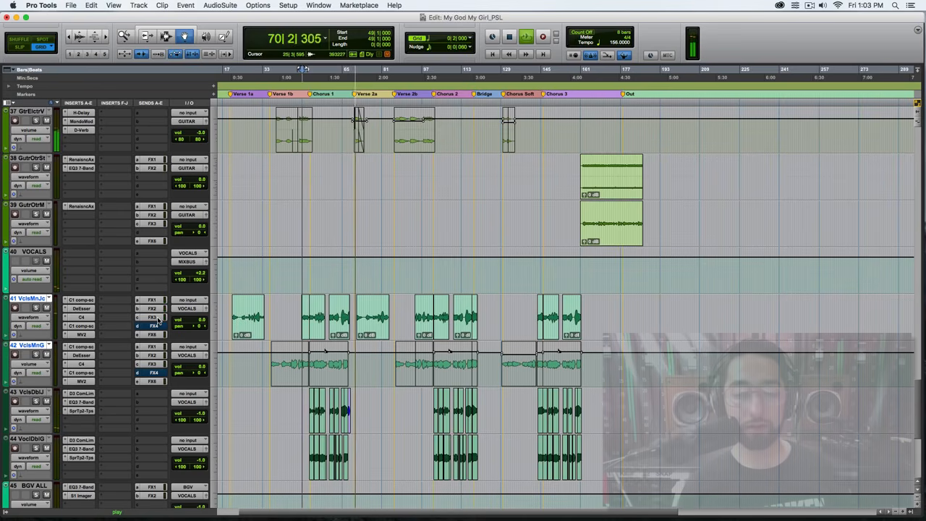
key("space")
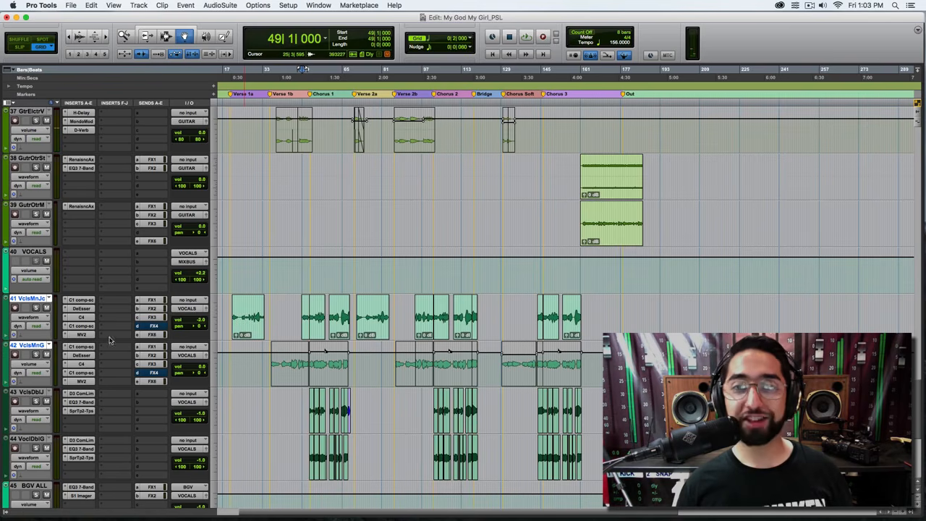
- Solo both lead vocal tracks and listen to them from bar 49 with the FX3 sends active
left_click(36, 308)
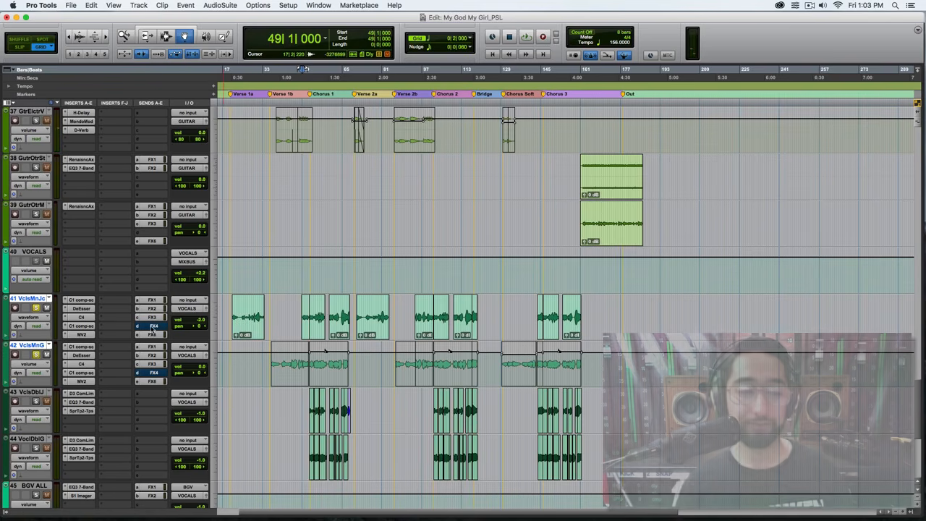
key("space")
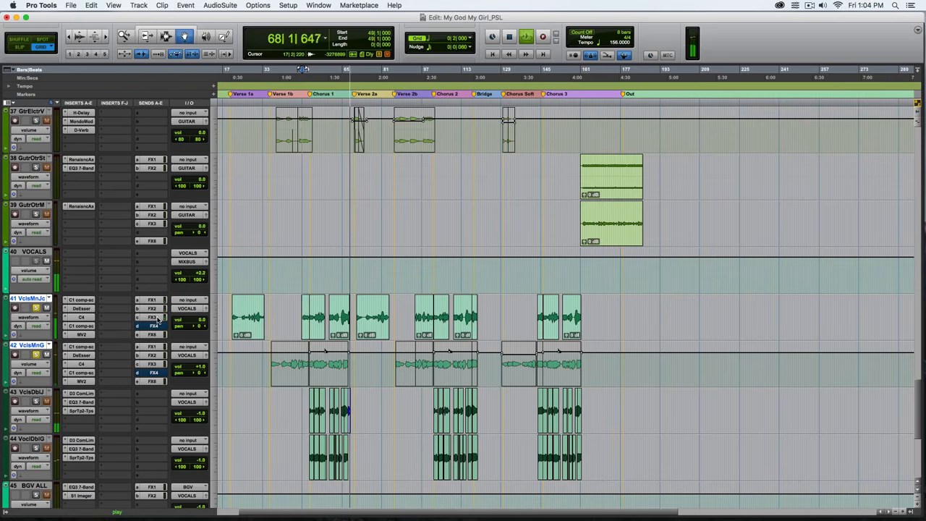
key("space")
- Open the Doubler2 plug-in on the FX3 track and examine its voice, EQ and output gain settings
scroll(130, 313, "up", 3)
scroll(129, 313, "up", 10)
scroll(82, 161, "up", 2)
left_click(81, 207)
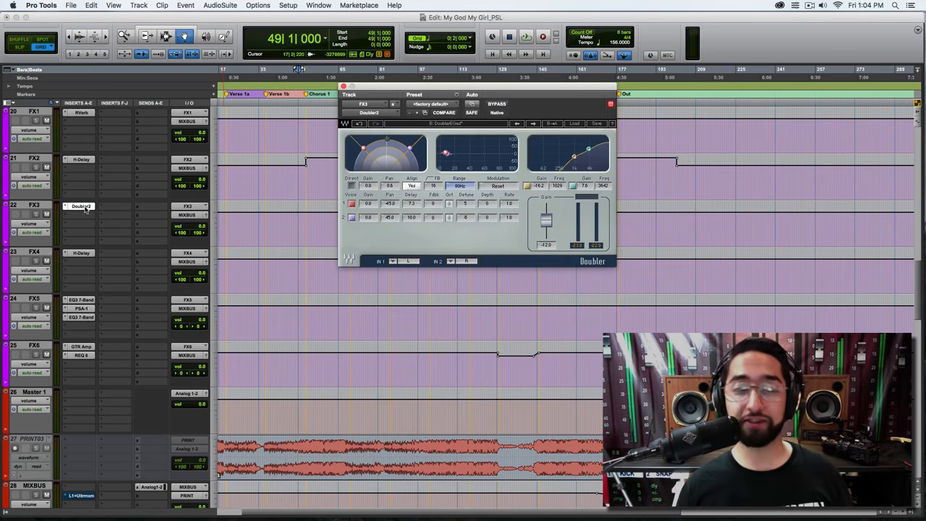
left_click_drag(545, 94, 589, 151)
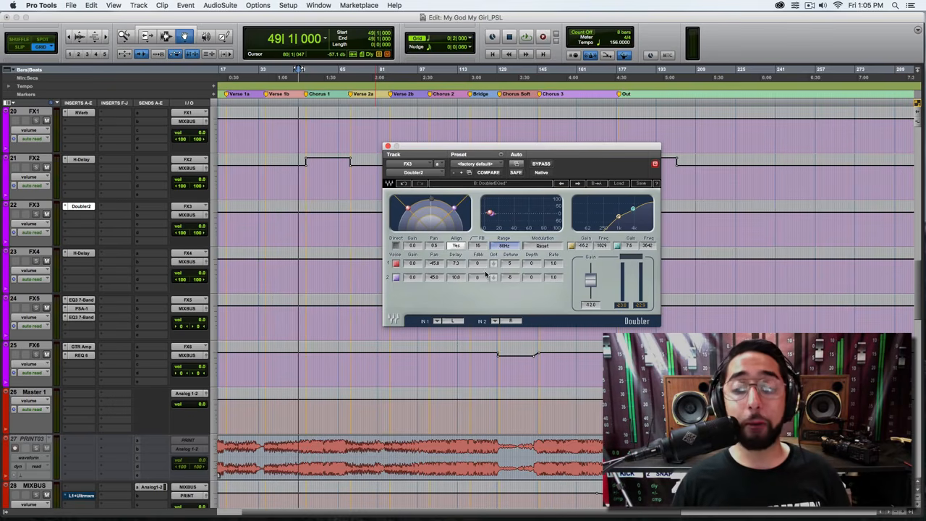
left_click(586, 246)
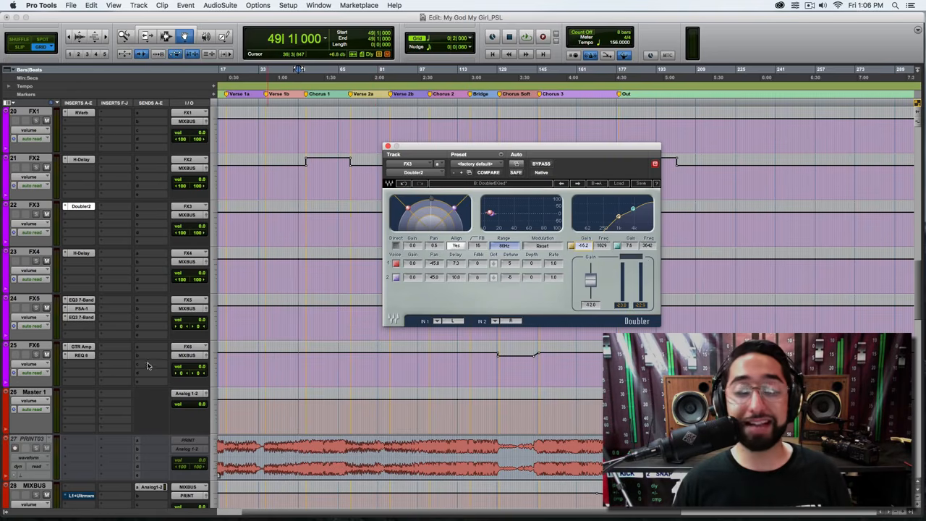
- Open the FX3 send of the VclsMnJc track beside the Doubler2 plug-in and play the soloed vocals
scroll(158, 361, "down", 15)
left_click(156, 320)
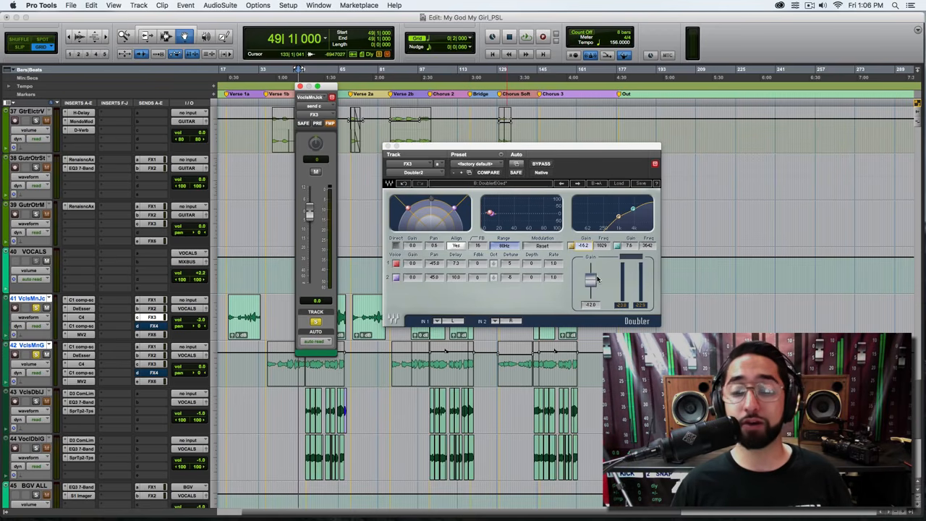
key("space")
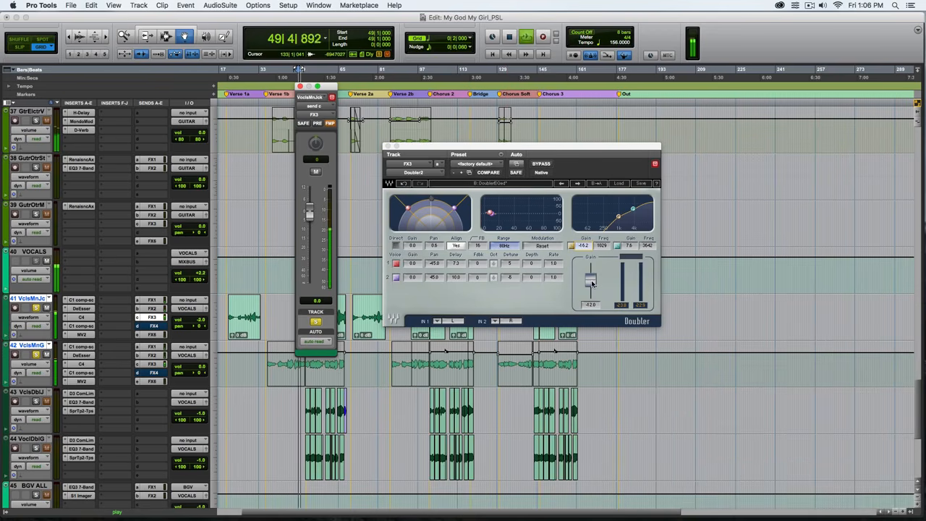
- Try raising the Doubler2 output gain to 0.0 and lowering it again, and undo both changes
left_click_drag(592, 284, 592, 272)
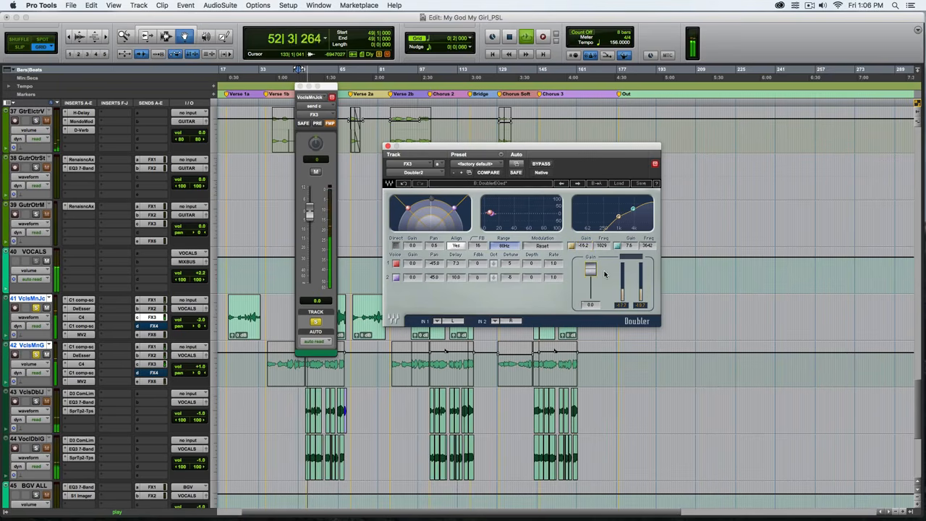
mouse_move(592, 270)
left_mouse_down()
mouse_move(592, 290)
mouse_move(592, 279)
left_mouse_up()
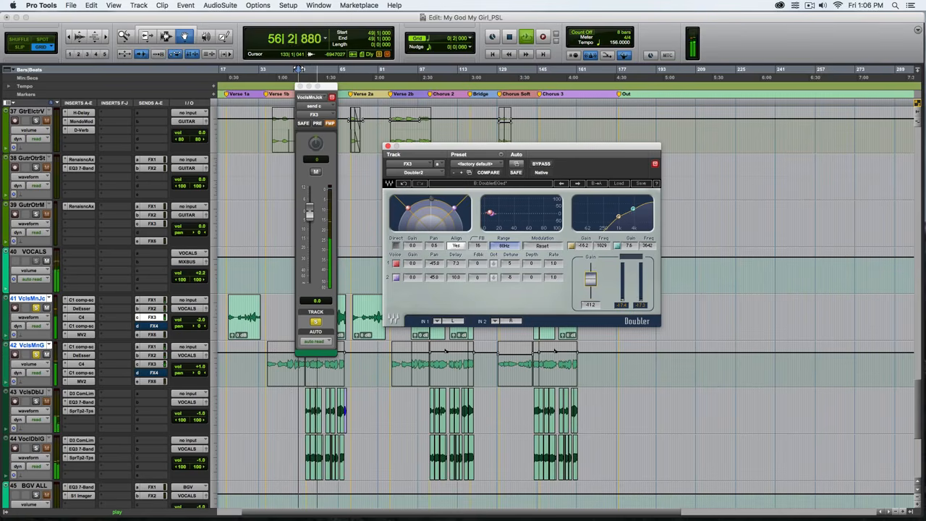
left_click(405, 185)
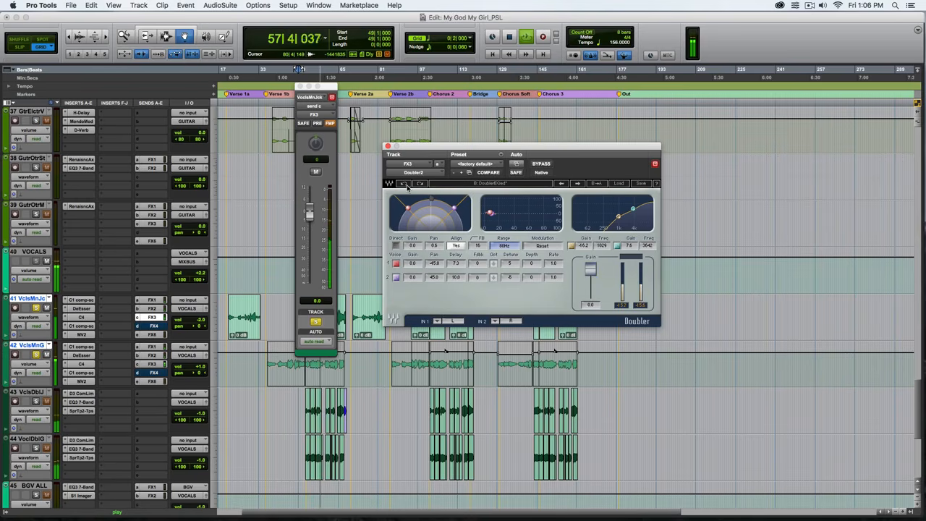
left_click(406, 185)
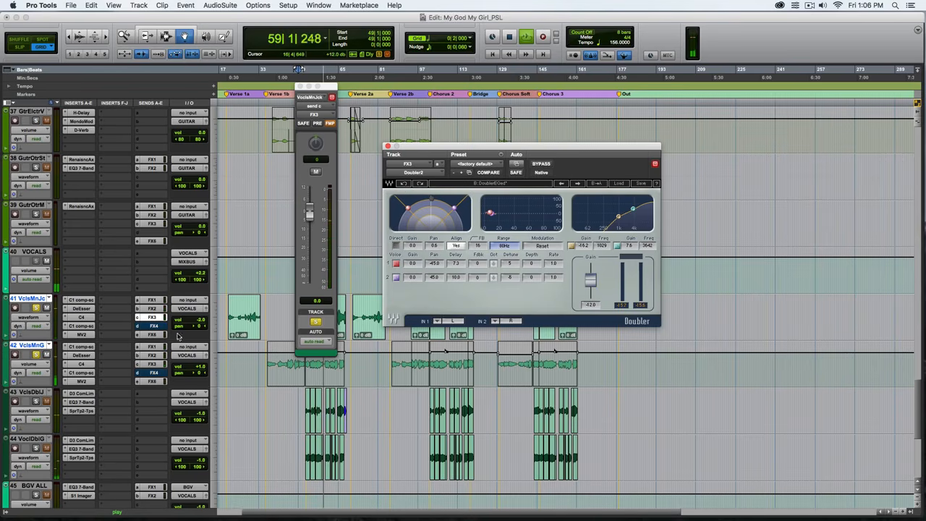
- Compare the soloed lead vocals with their FX3 sends muted and unmuted, and close the Doubler2 and send windows
left_click(154, 318, "ctrl+super")
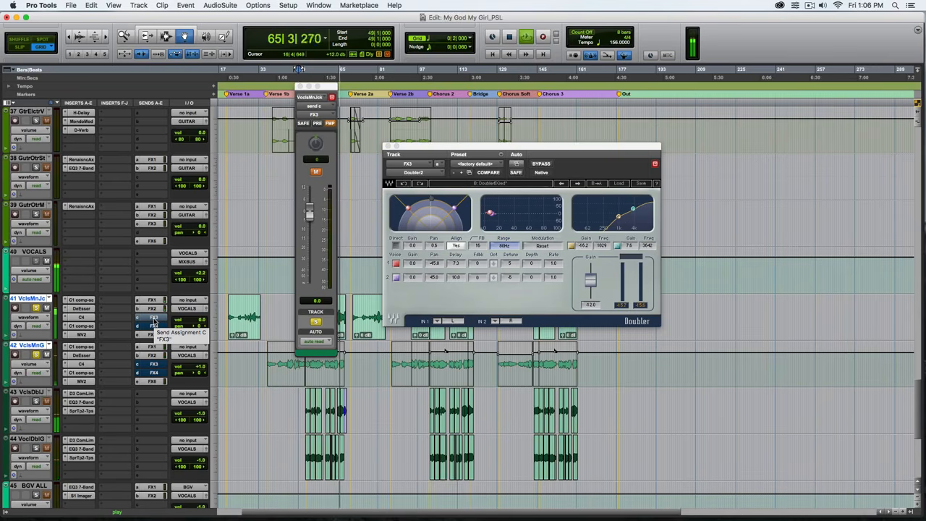
left_click(154, 320)
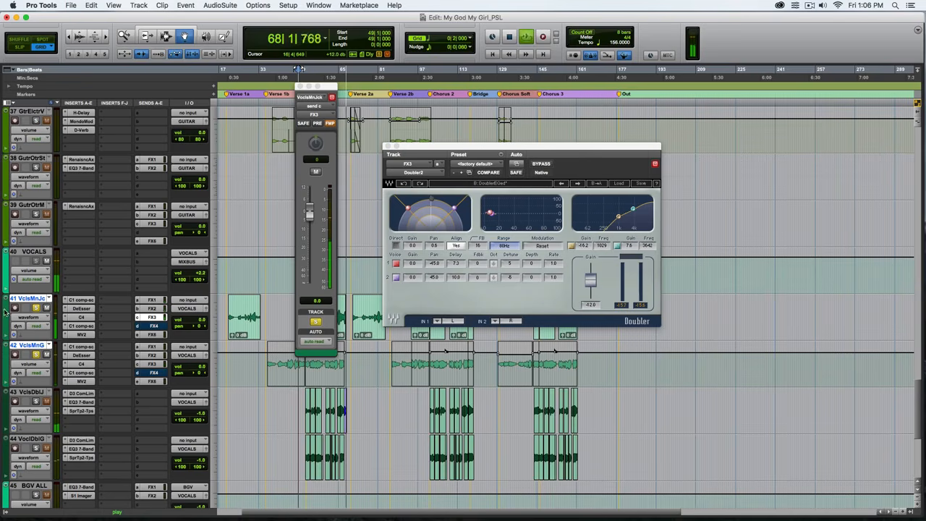
key("space")
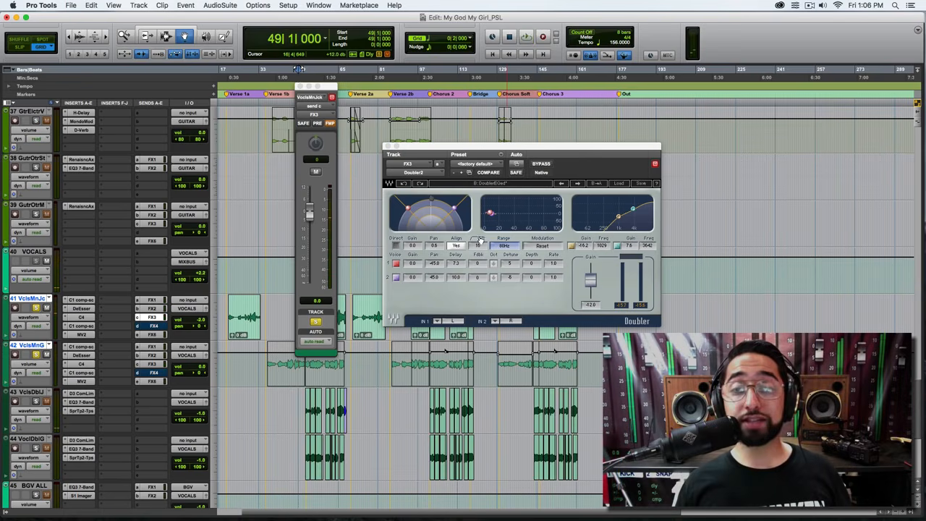
left_click(388, 146)
left_click(298, 87)
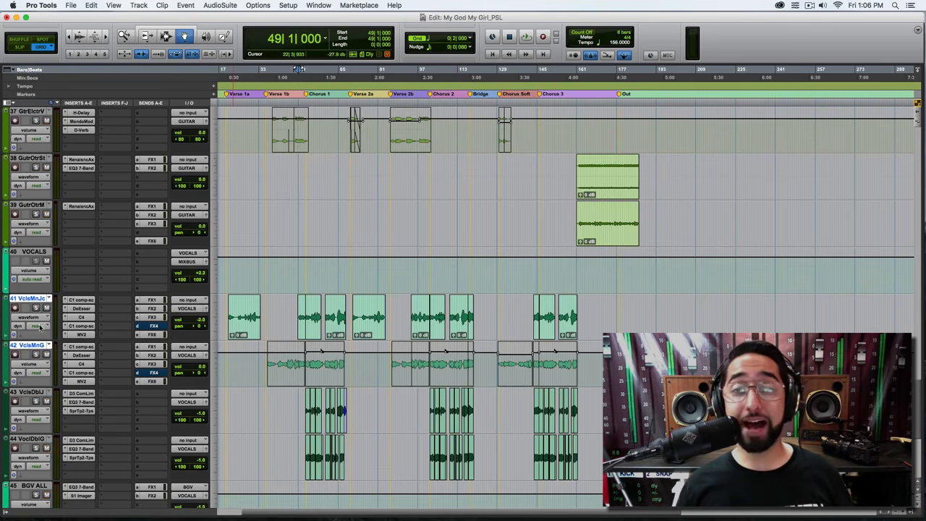
- Solo the HmndB3 organ track and listen to it through Chorus 1 with its FX3 send muted
scroll(41, 325, "up", 10)
scroll(41, 325, "left", 2)
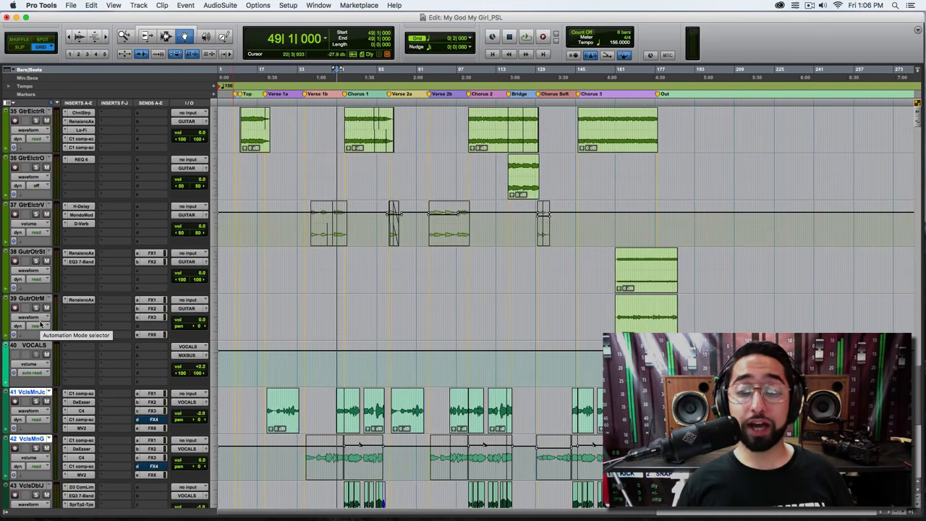
scroll(41, 325, "up", 12)
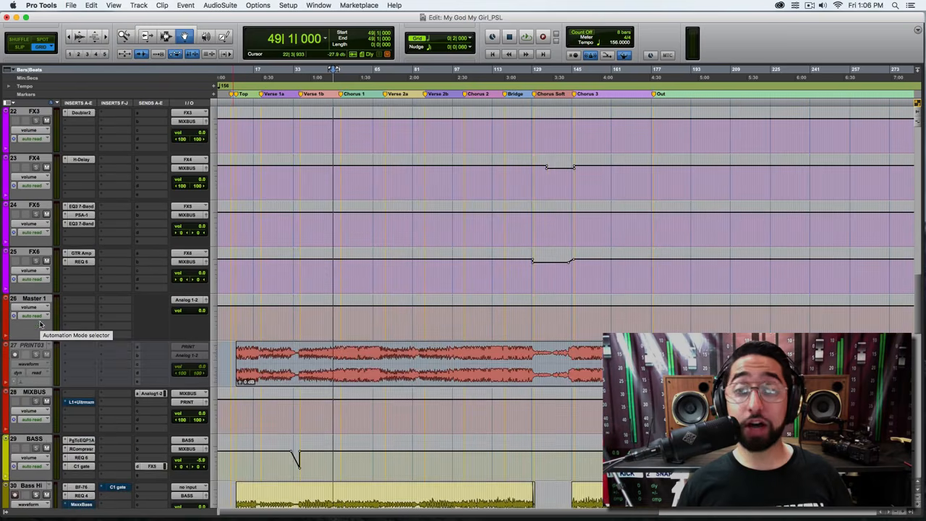
scroll(41, 325, "up", 3)
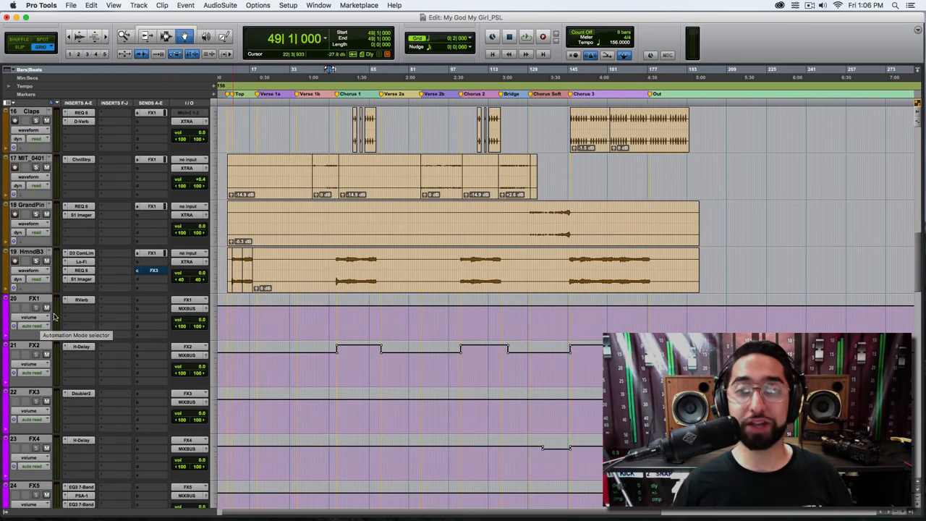
left_click(32, 253)
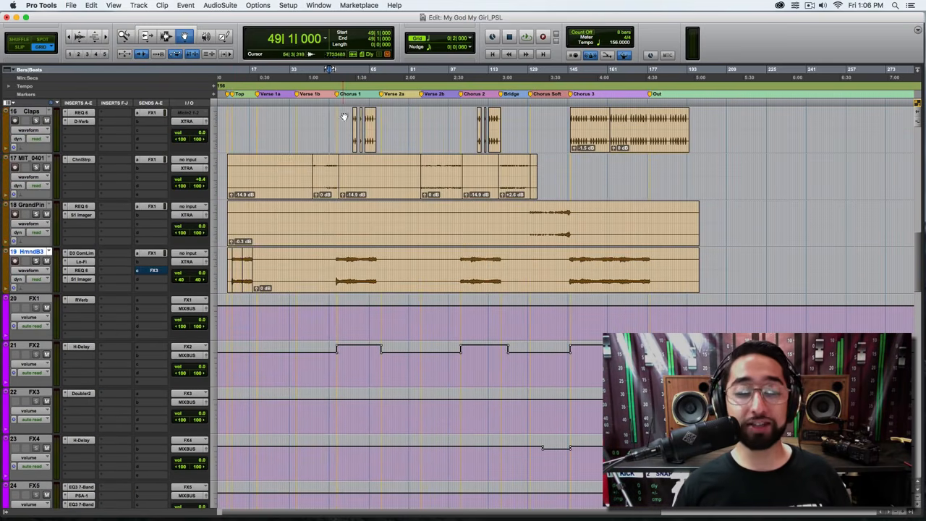
left_click(36, 261)
key("space")
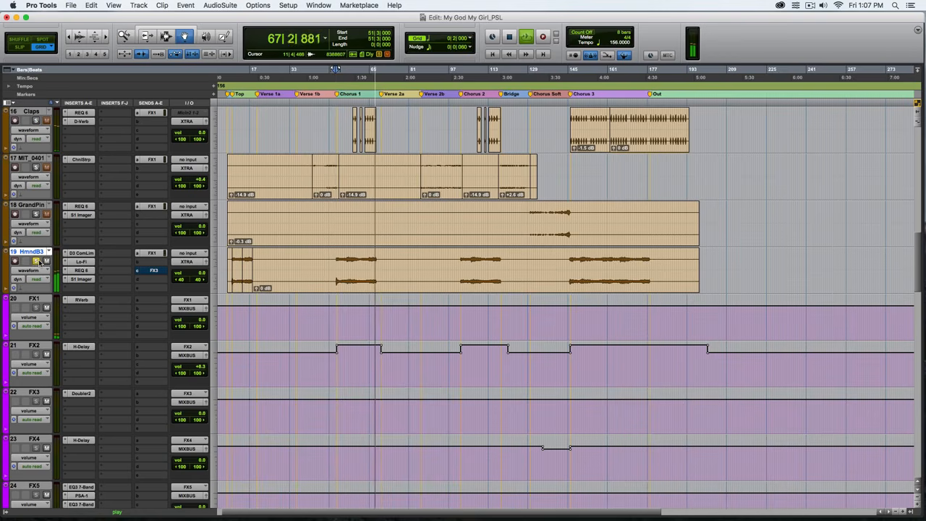
key("space")
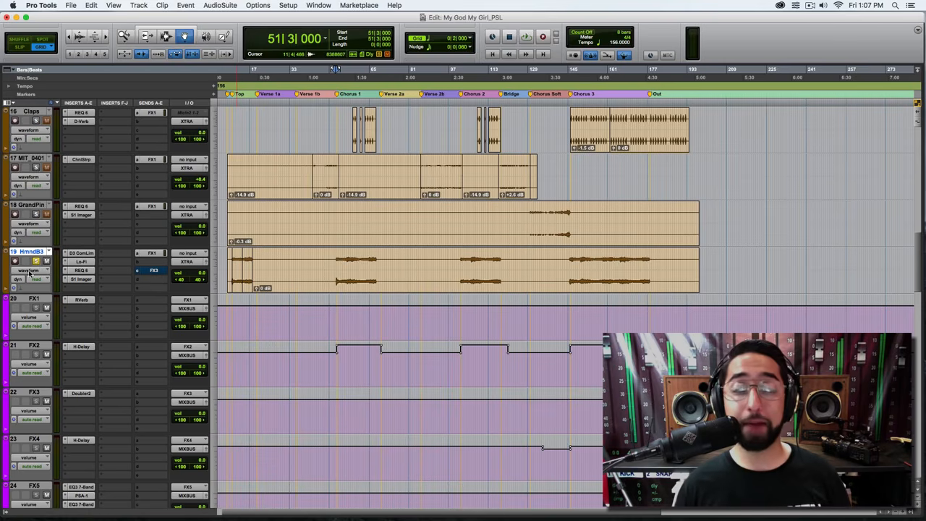
- Open the HmndB3 track's FX3 send and play the full mix while toggling the send mute, leaving it unmuted
left_click(154, 272)
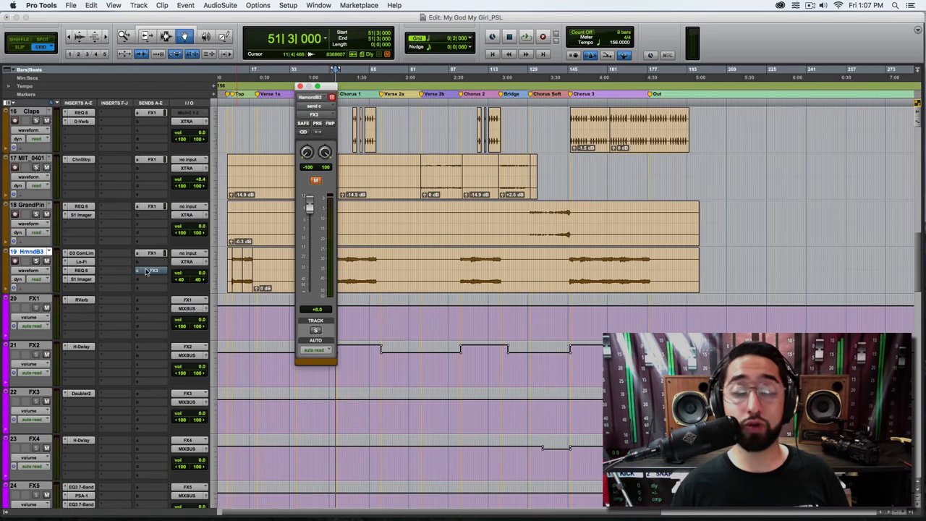
key("space")
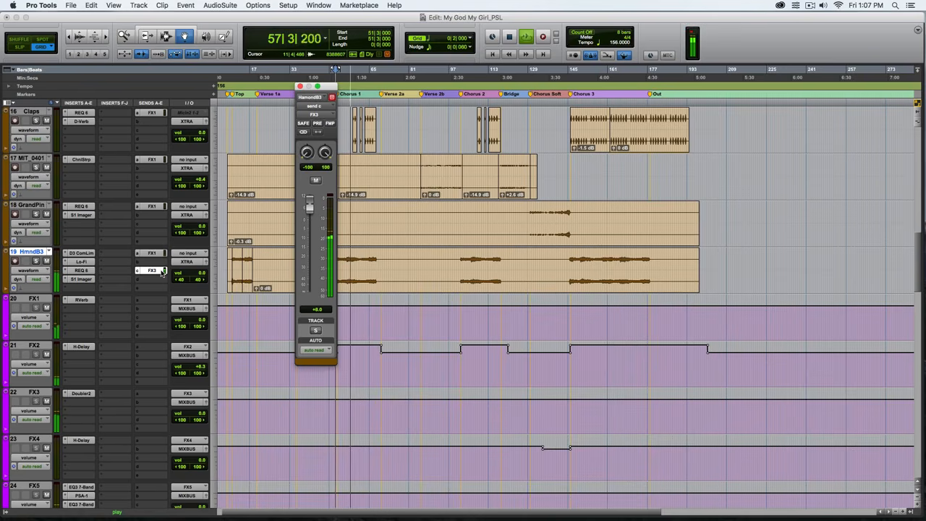
left_click(161, 272, "ctrl+super")
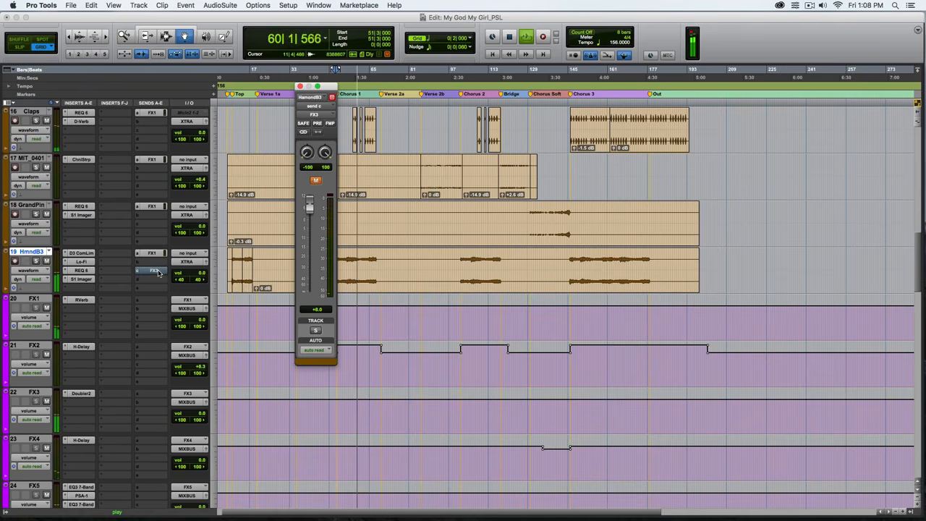
left_click(158, 272, "ctrl+super")
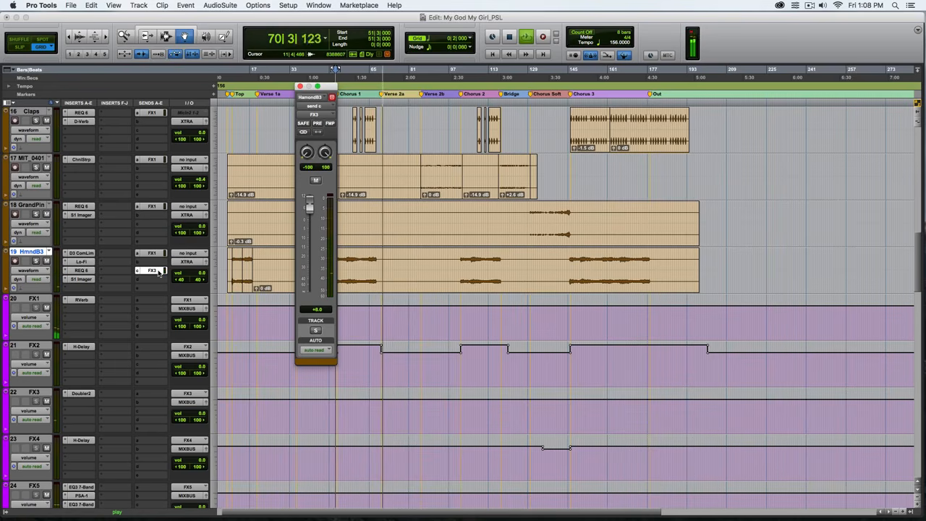
key("space")
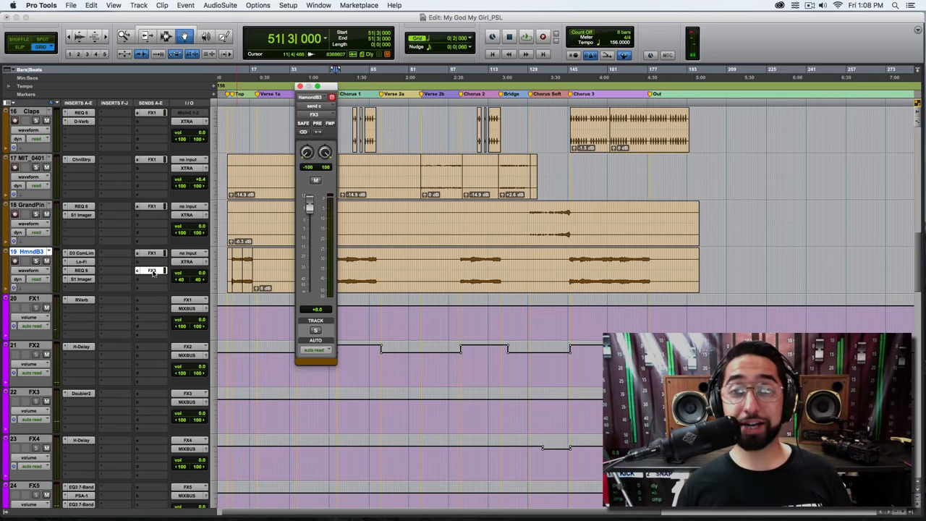
- Solo the HmndB3 track, close its send window, and play the organ with the FX3 send active
left_click(36, 261)
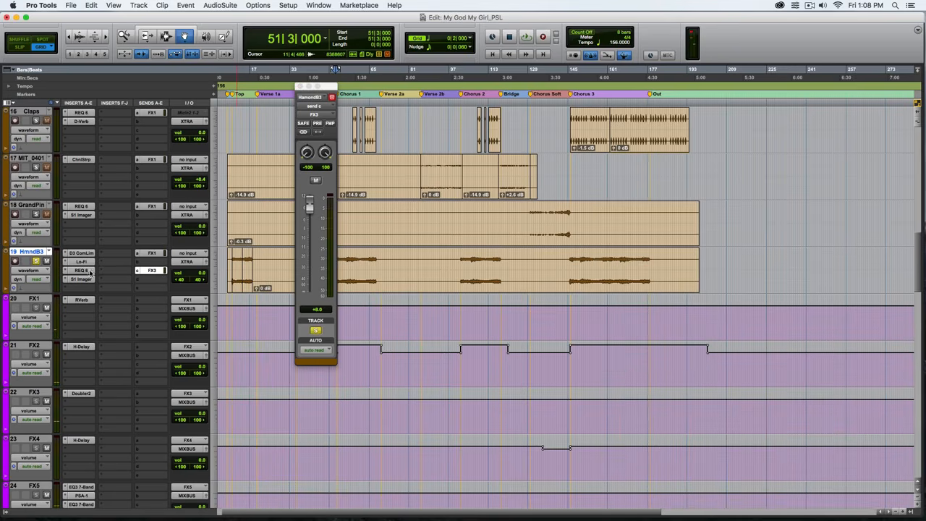
left_click(151, 270)
key("space")
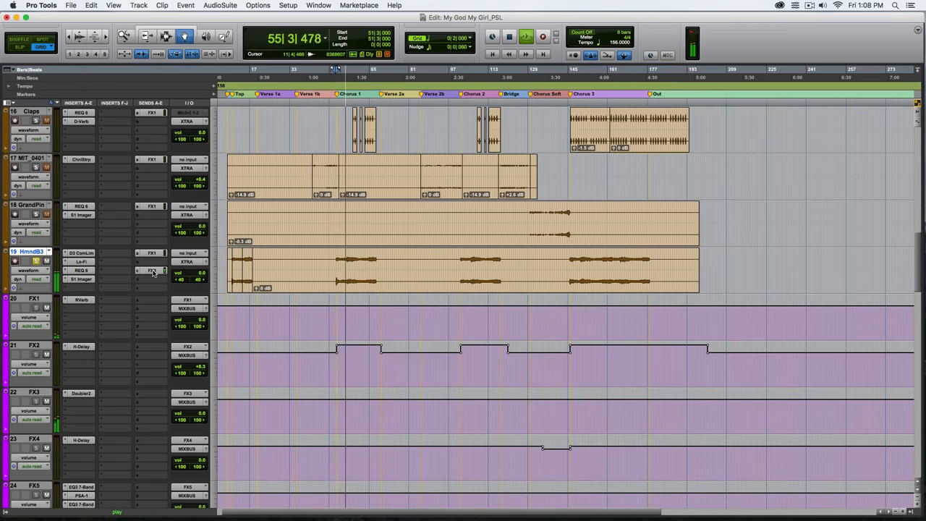
- Compare the soloed HmndB3 organ with its FX3 send muted and unmuted during playback, leave the send unmuted, and stop playback
left_click(154, 272, "super")
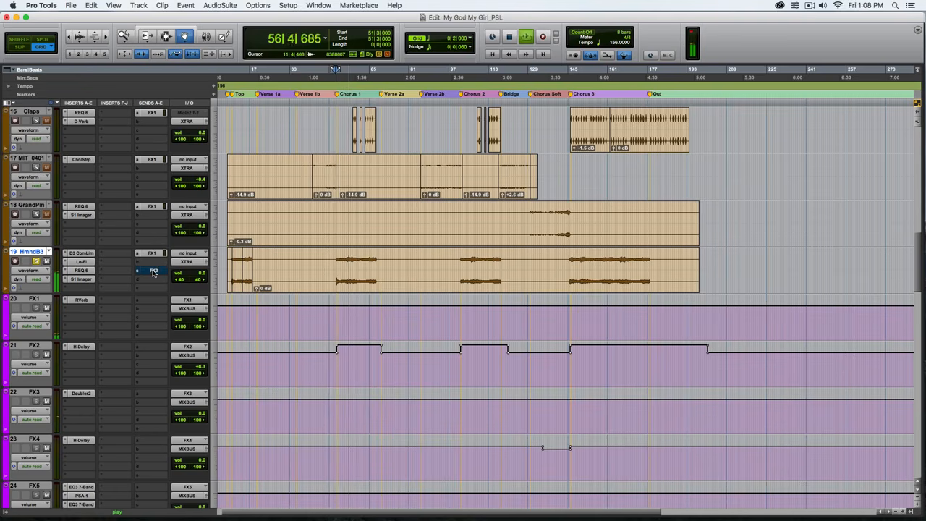
left_click(154, 272, "super")
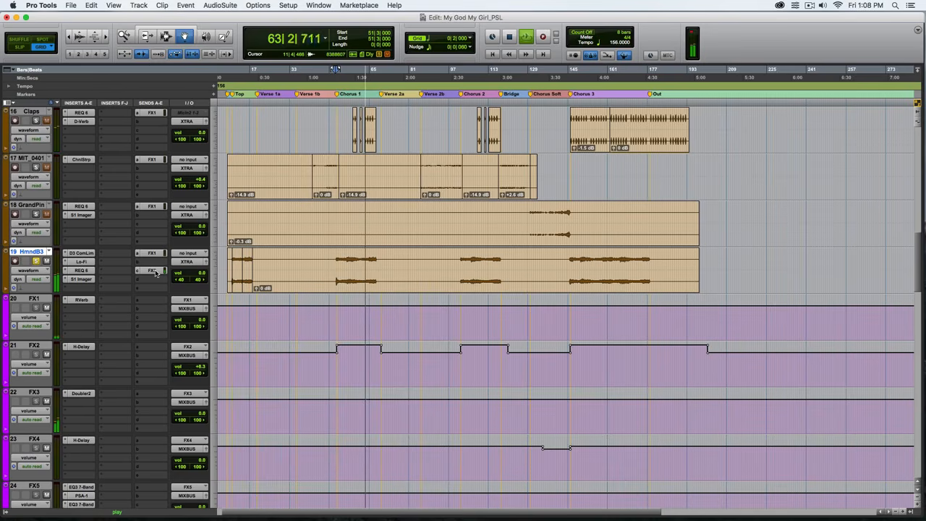
left_click(154, 272, "super")
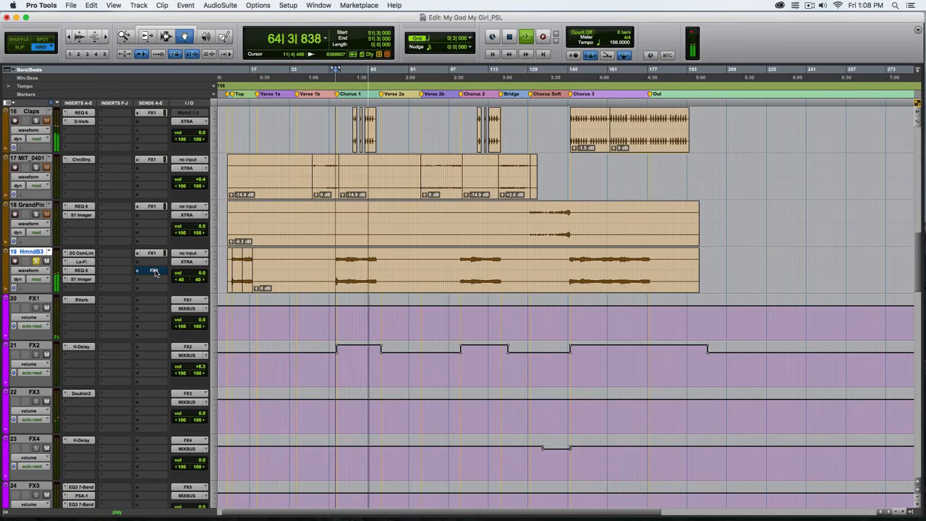
left_click(154, 272, "super")
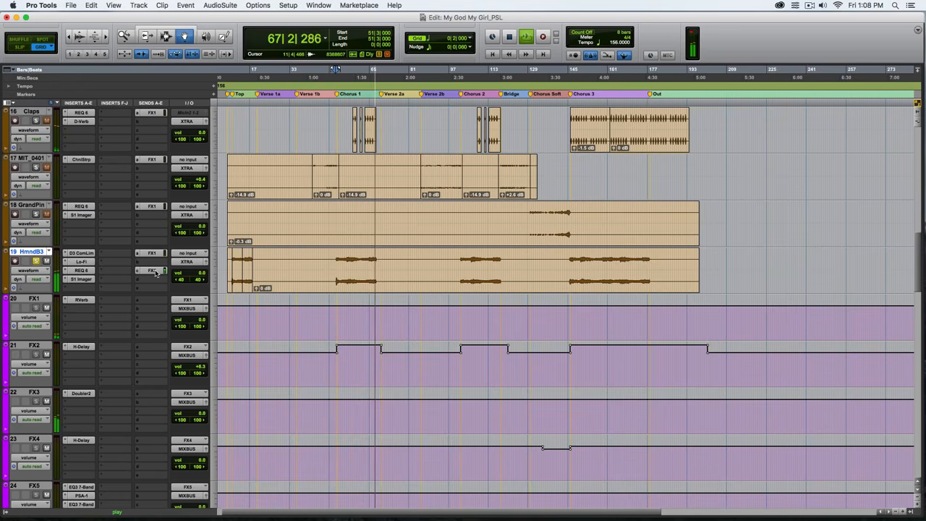
key("space")
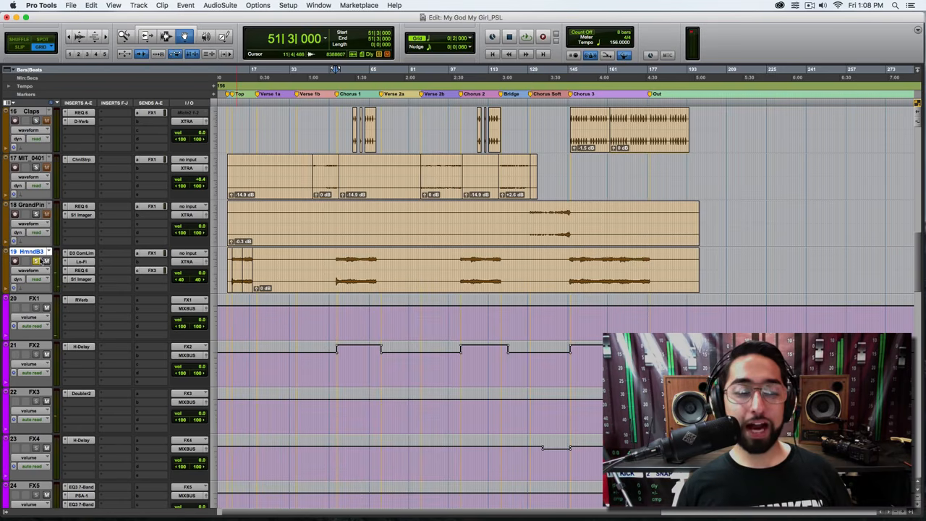
- Play the full mix from bar 51 with the organ unsoloed, open the Doubler2 plug-in on the FX3 track, and stop playback
left_click(334, 105)
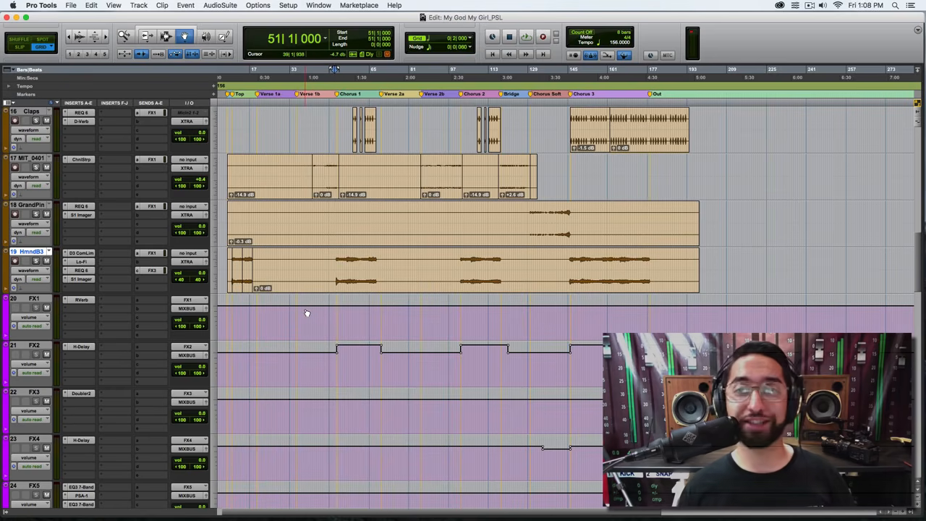
key("space")
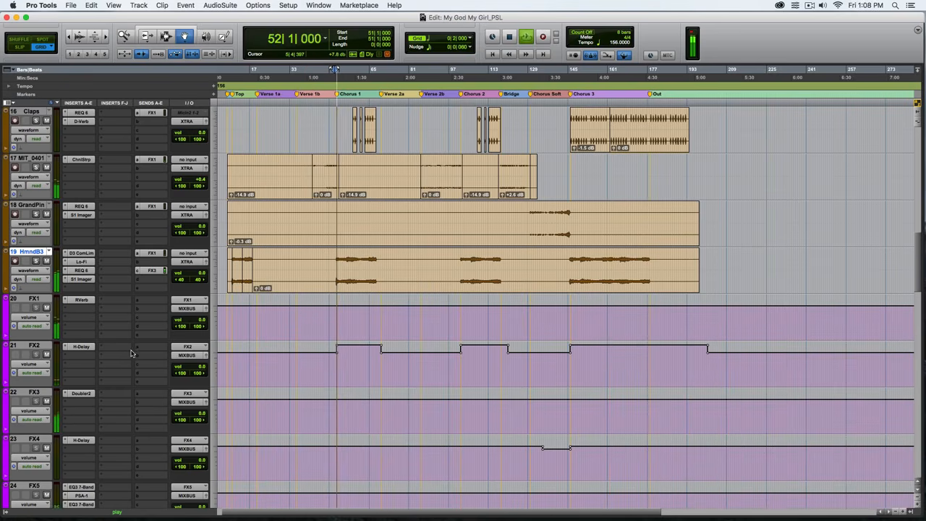
scroll(133, 348, "down", 1)
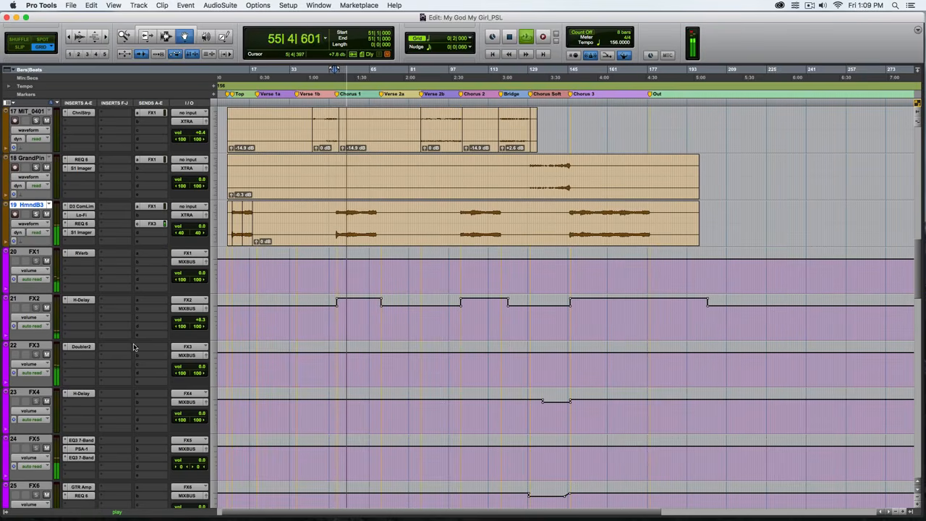
left_click(88, 347)
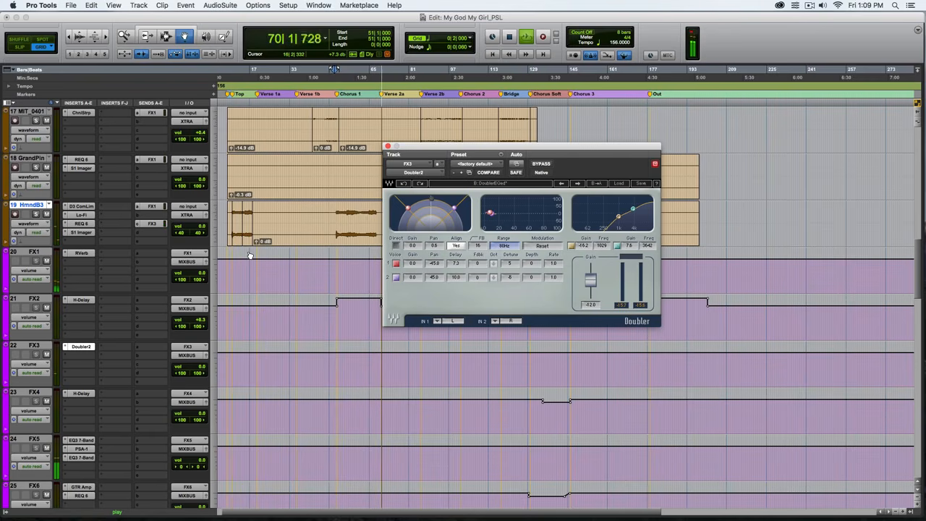
key("space")
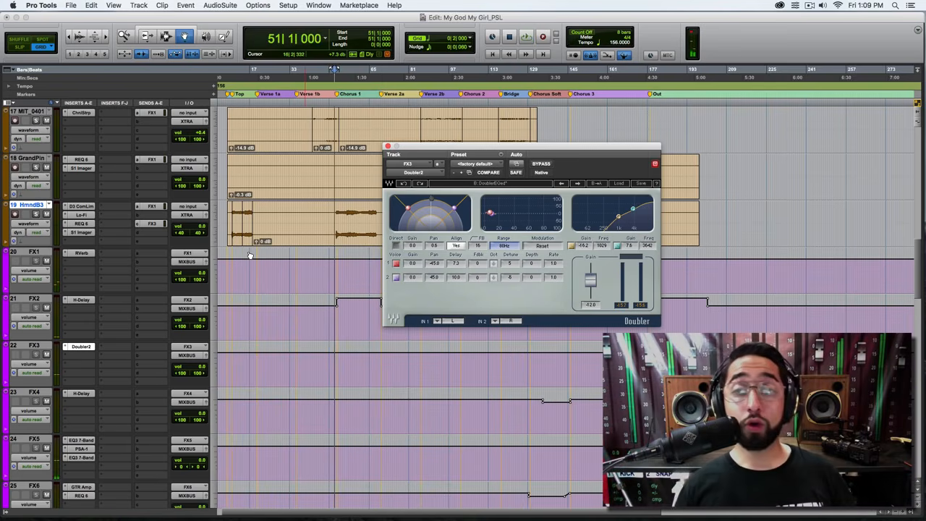